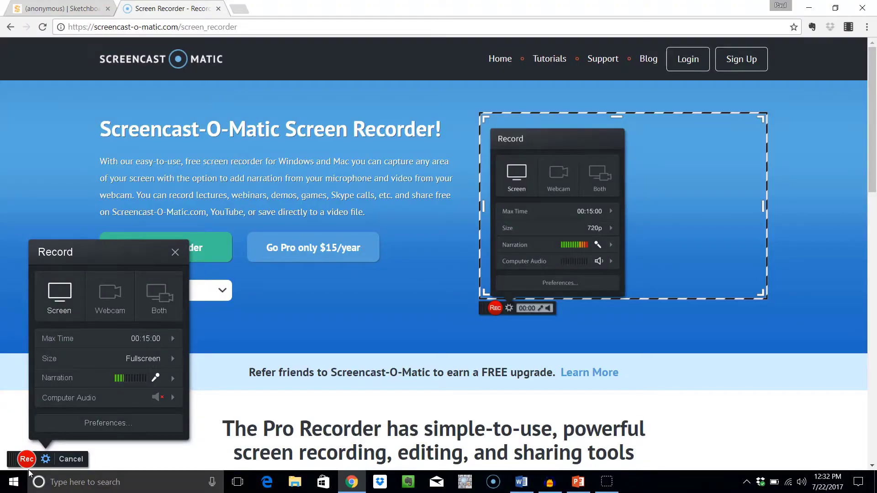
# Step: Record a seven-second screen capture with narration and open it in the editor
pyautogui.click(27, 461)
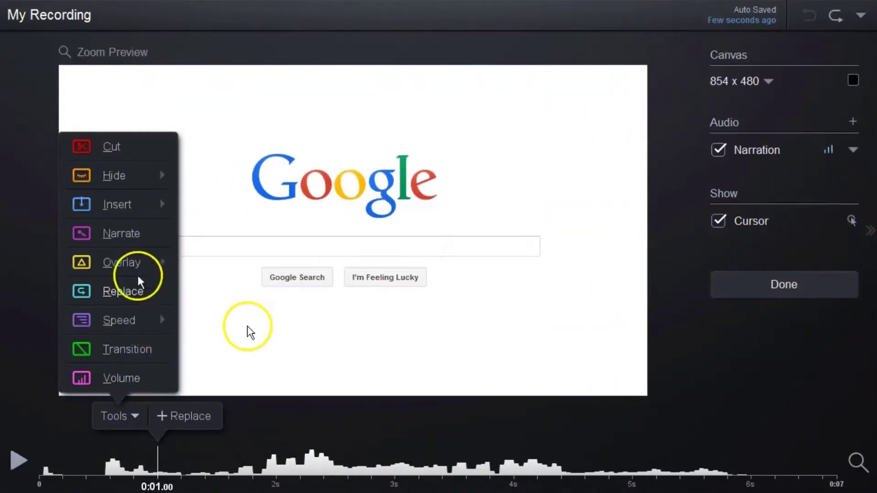
# Step: Use the Cut tool to mark a 0.88-second stretch near the start of the timeline
pyautogui.click(150, 147)
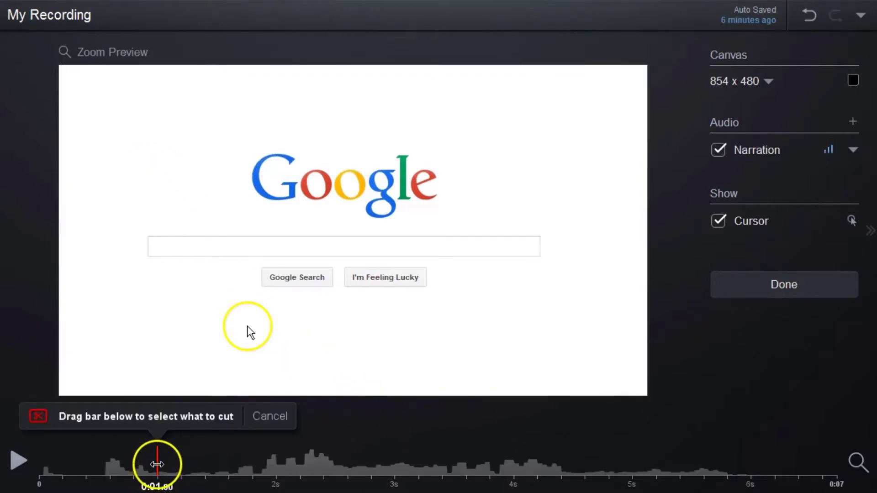
pyautogui.moveTo(157, 464); pyautogui.dragTo(265, 465)
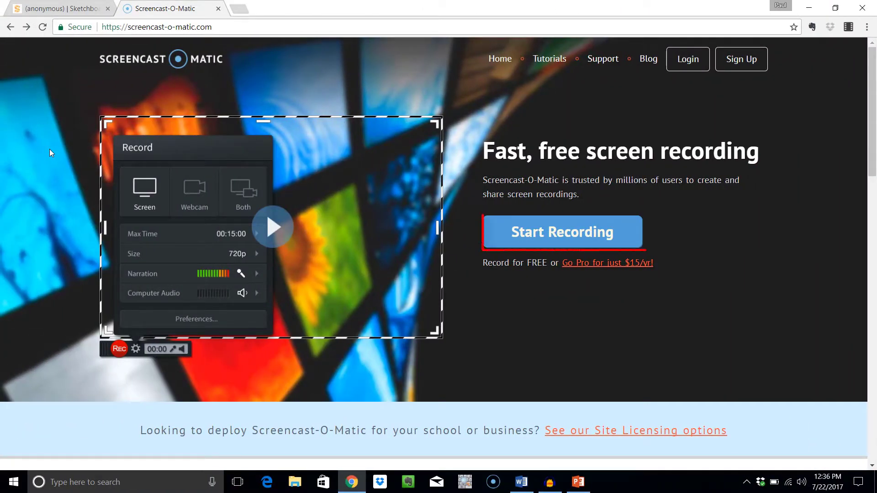
# Step: Launch the online screen recorder from the Screencast-O-Matic website through Screen Recorder Launcher v2.0
pyautogui.click(538, 232)
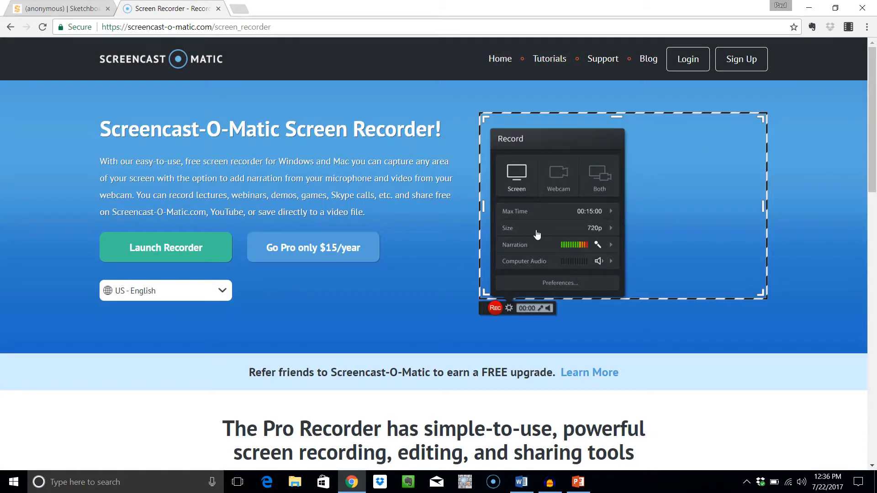
pyautogui.click(199, 253)
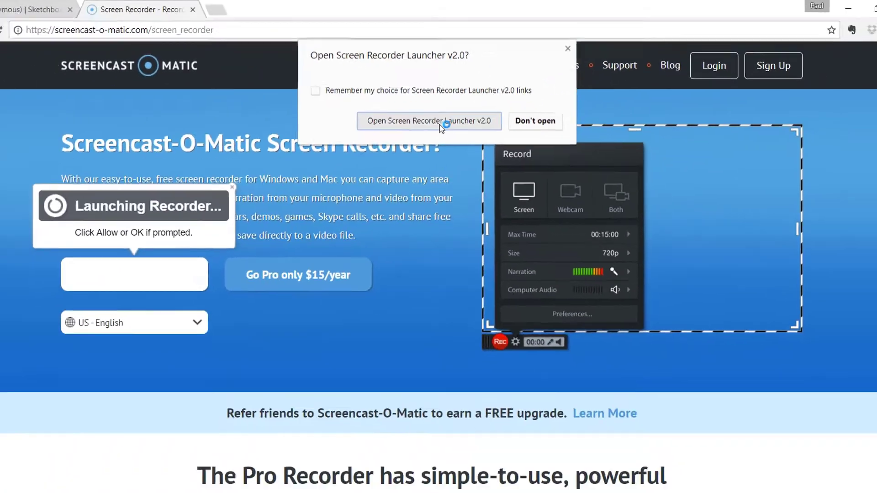
pyautogui.click(427, 264)
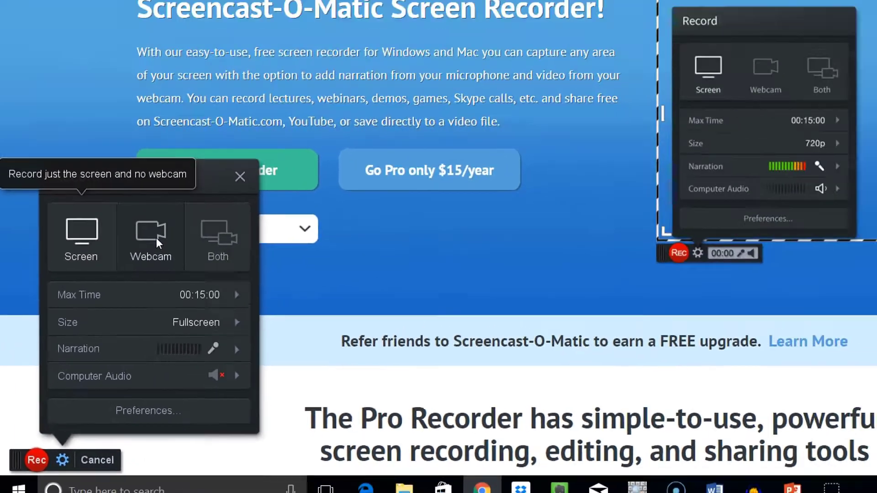
pyautogui.click(156, 237)
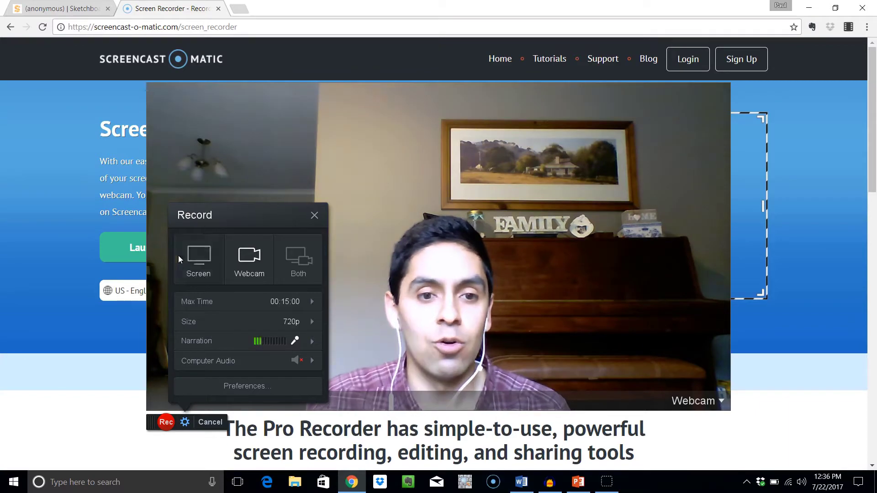
pyautogui.click(290, 261)
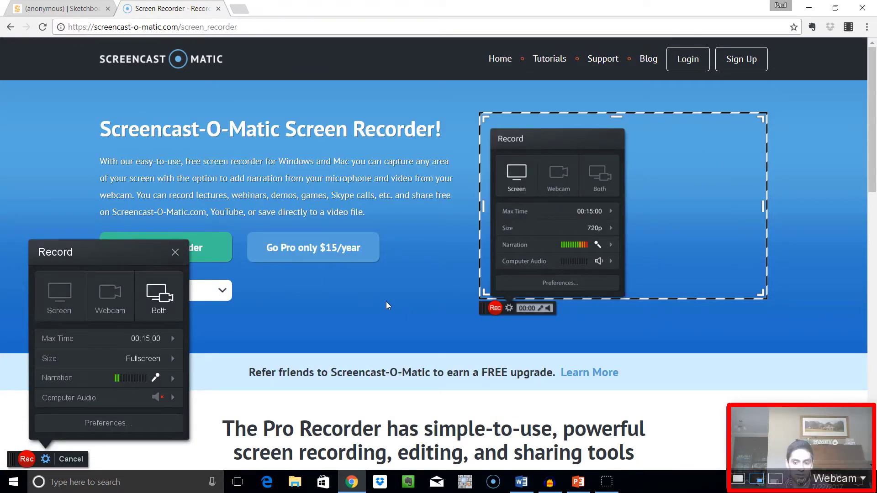
pyautogui.click(64, 301)
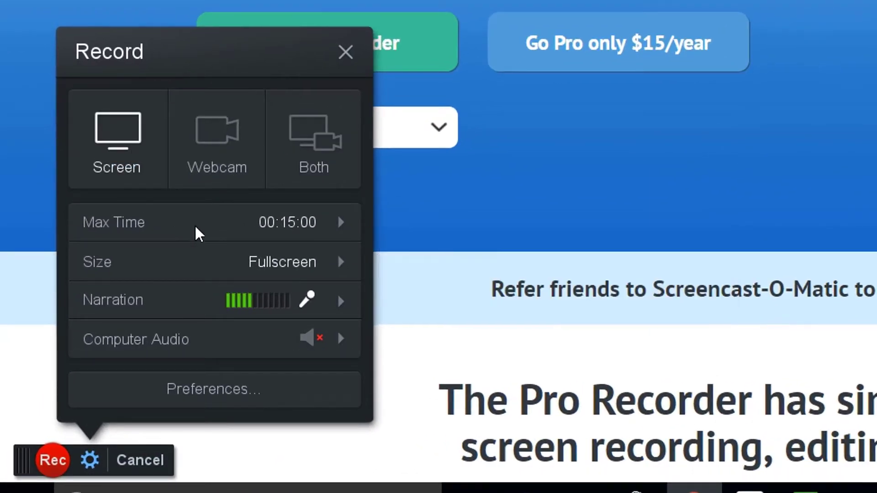
pyautogui.moveTo(198, 228)
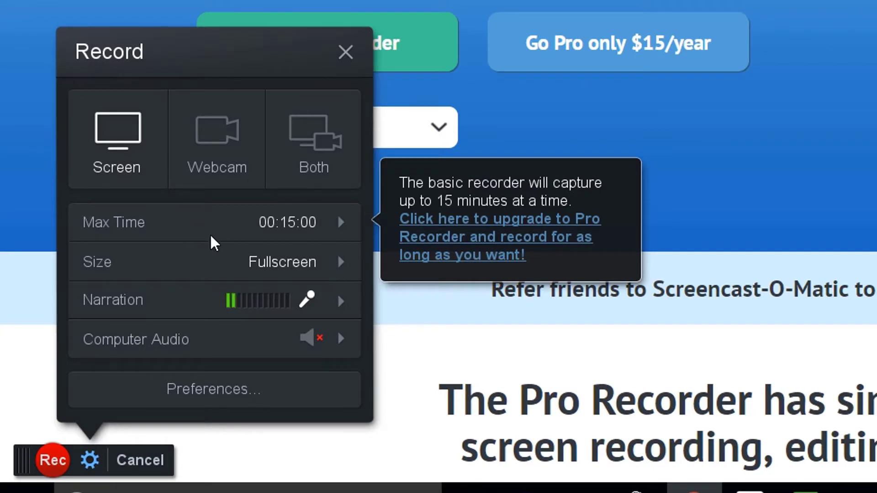
# Step: Choose the narration microphone, adjust its volume, and start a full-screen recording
pyautogui.click(210, 262)
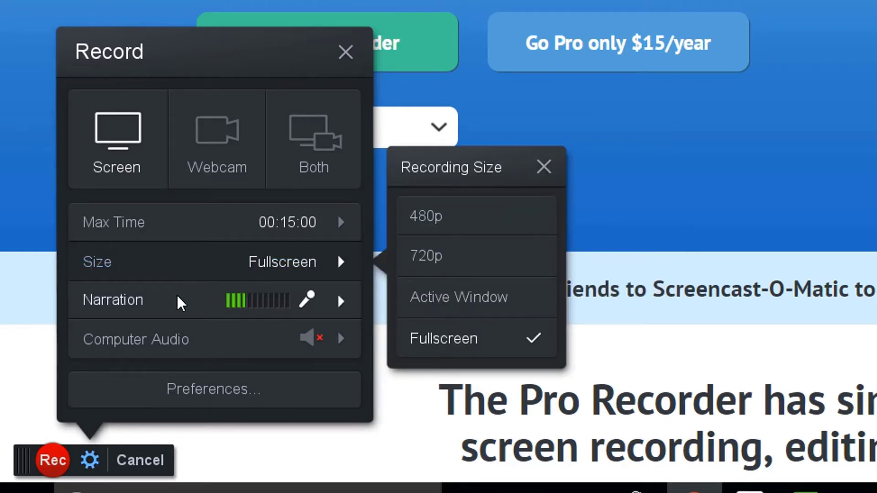
pyautogui.click(152, 304)
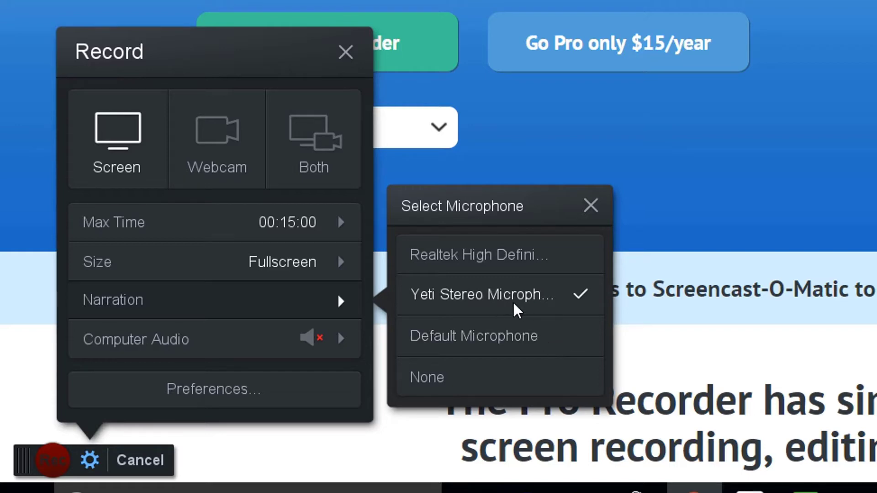
pyautogui.click(484, 309)
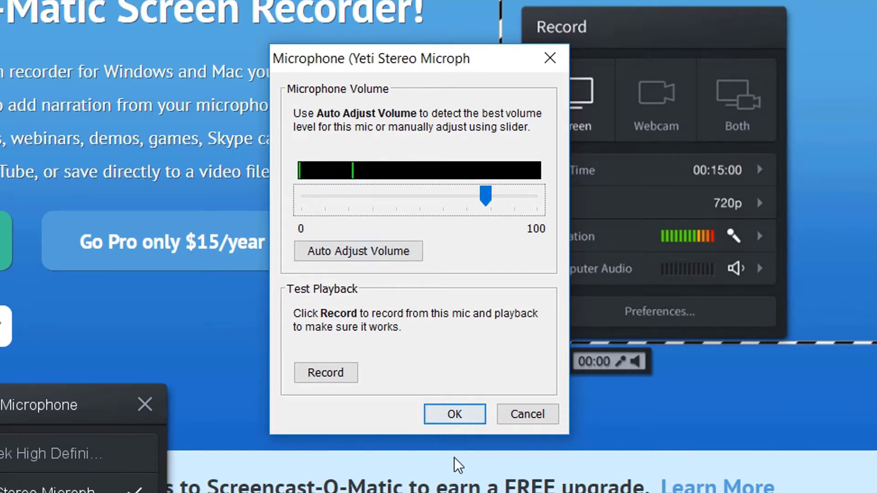
pyautogui.click(454, 414)
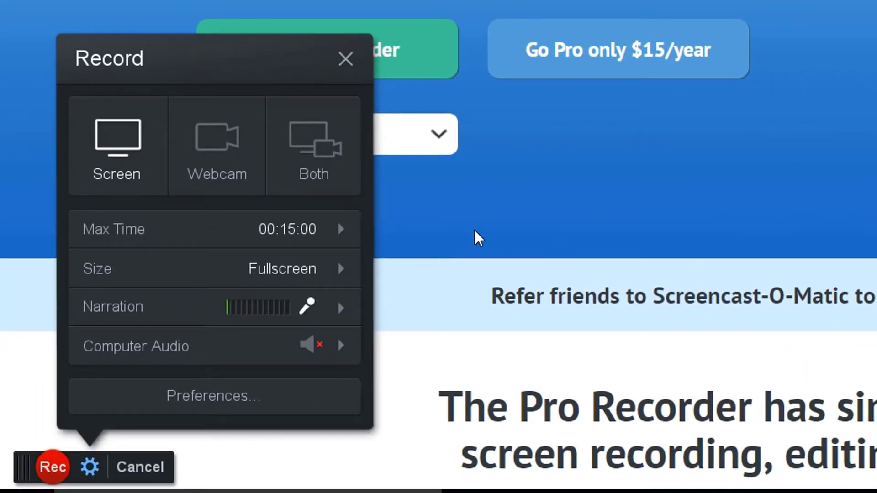
pyautogui.moveTo(254, 354)
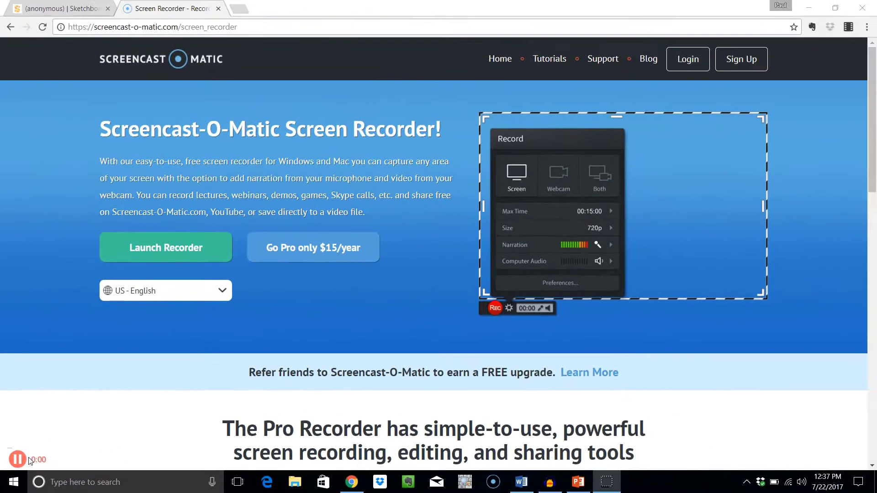
pyautogui.click(53, 467)
# Step: Rewind the paused recording to 0:01.00, truncate everything after it, and resume capturing
pyautogui.click(17, 459)
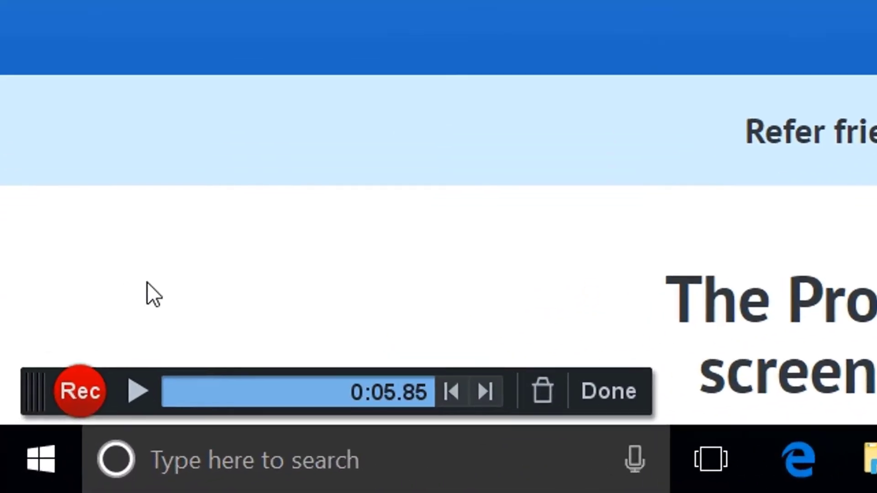
pyautogui.click(136, 394)
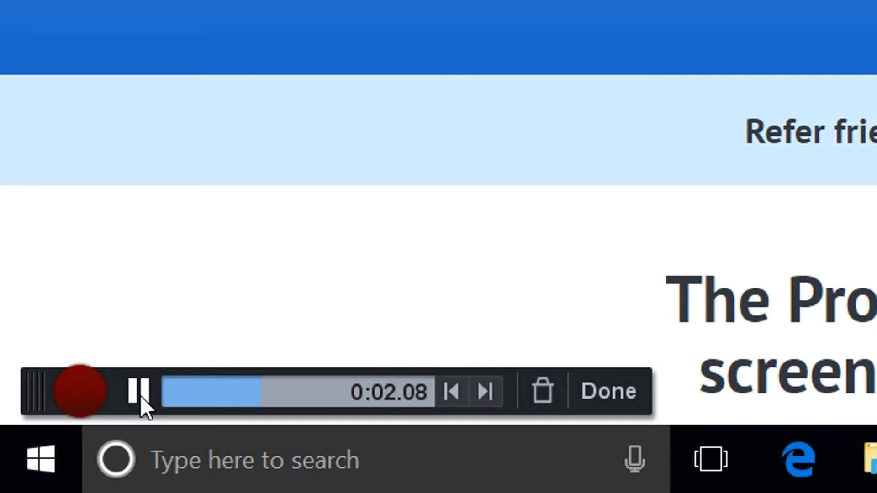
pyautogui.click(139, 393)
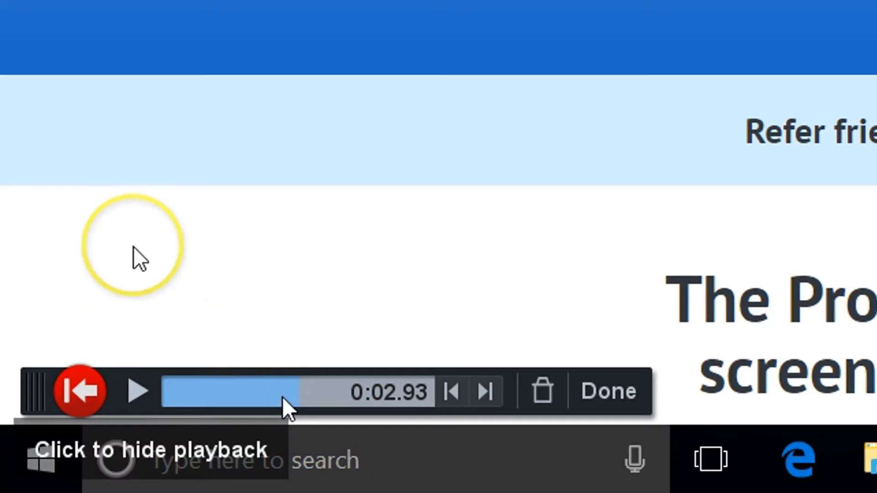
pyautogui.click(250, 395)
pyautogui.click(212, 396)
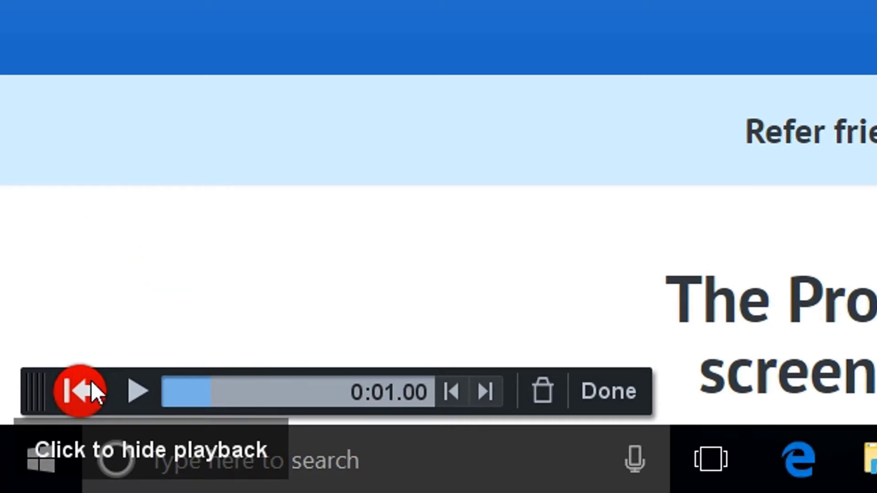
pyautogui.click(80, 391)
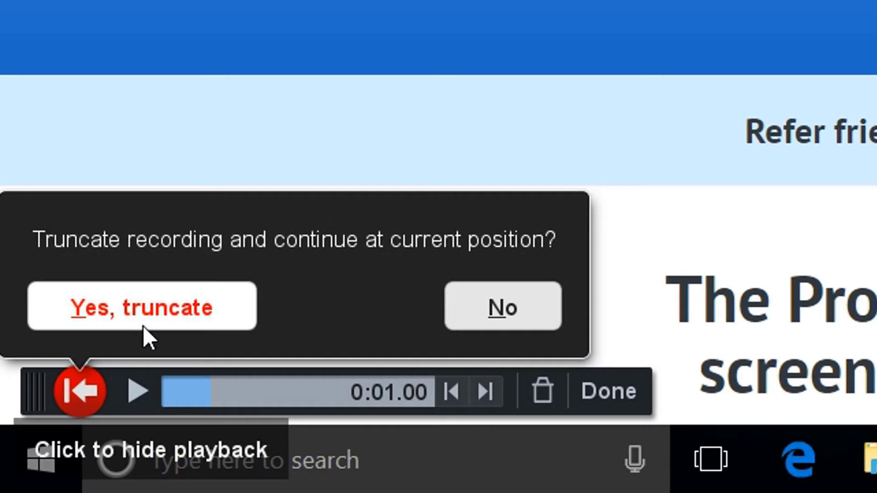
pyautogui.click(150, 313)
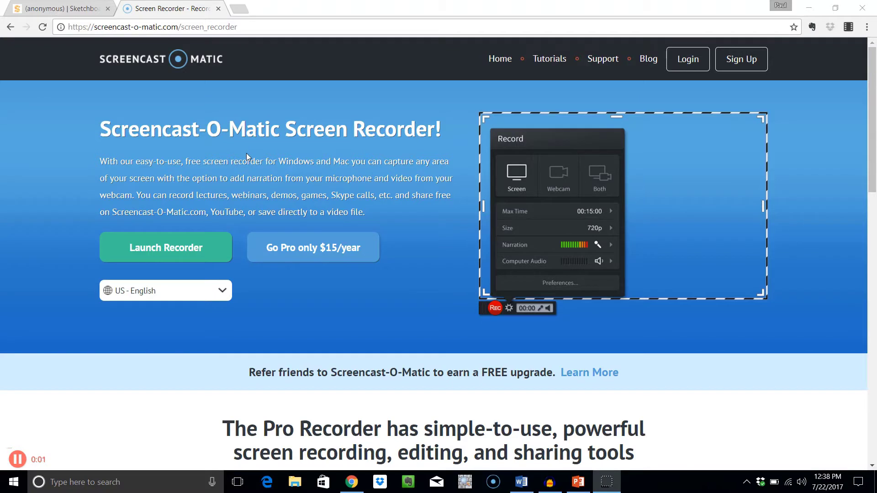
# Step: Record the Sketchboard mind-map board, then pause and finish the 15-second capture
pyautogui.click(79, 9)
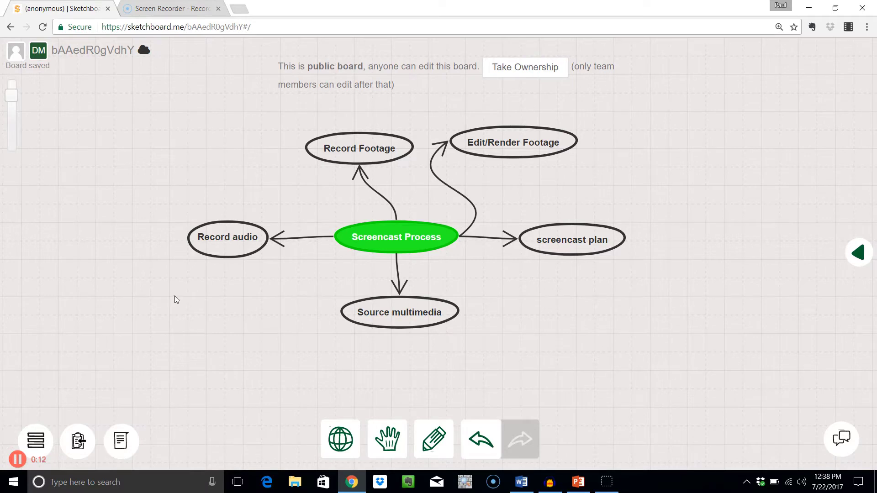
pyautogui.click(17, 459)
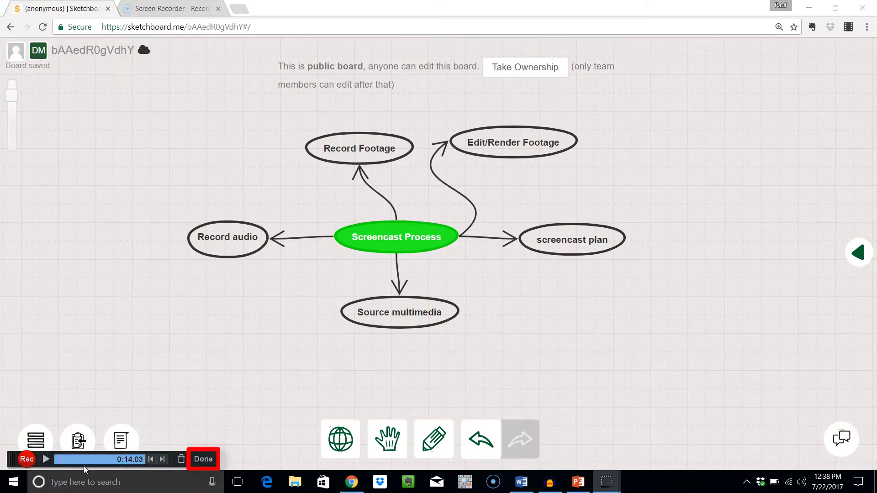
pyautogui.click(204, 460)
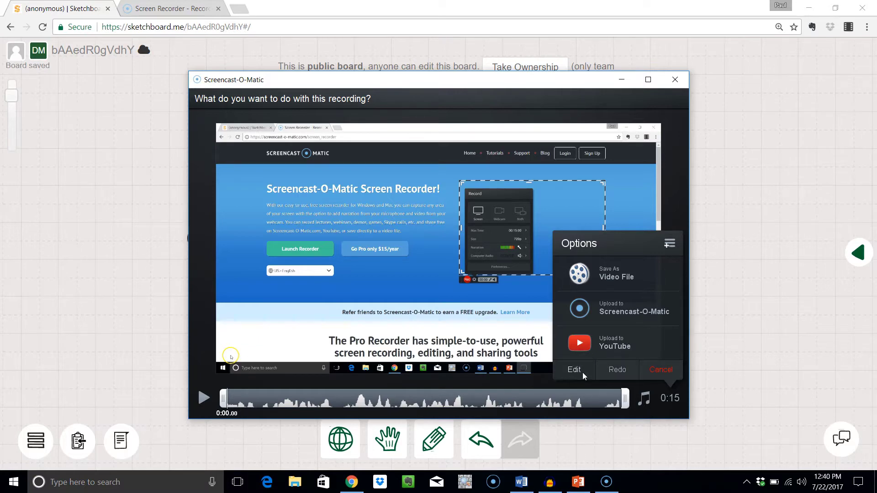
# Step: Trim the recording to a 9-second section starting at 0:04.08
pyautogui.moveTo(582, 372)
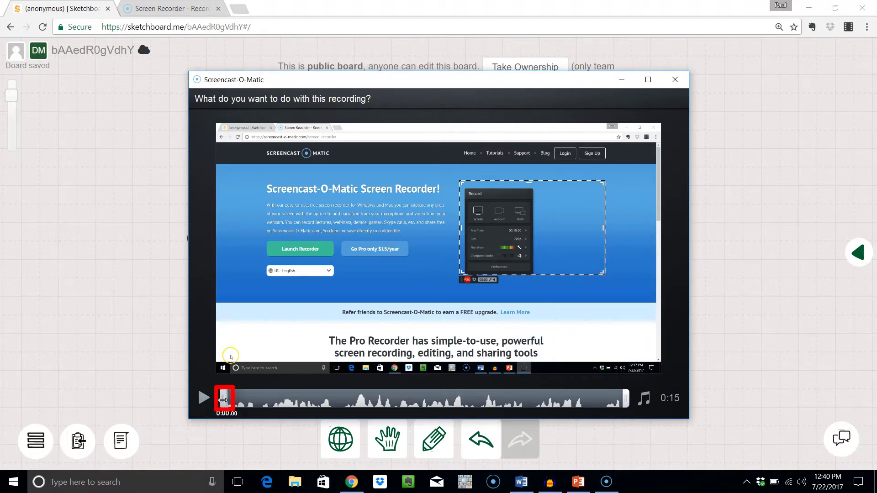
pyautogui.moveTo(223, 400); pyautogui.dragTo(341, 398)
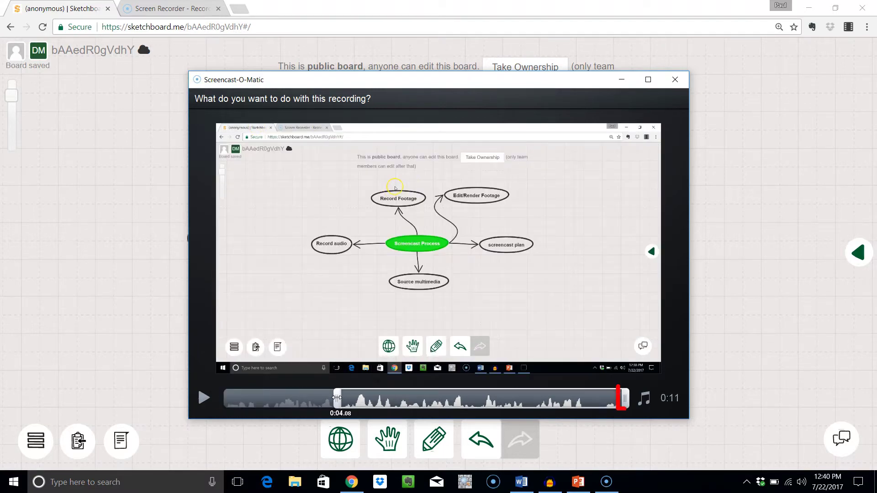
pyautogui.moveTo(627, 397); pyautogui.dragTo(592, 396)
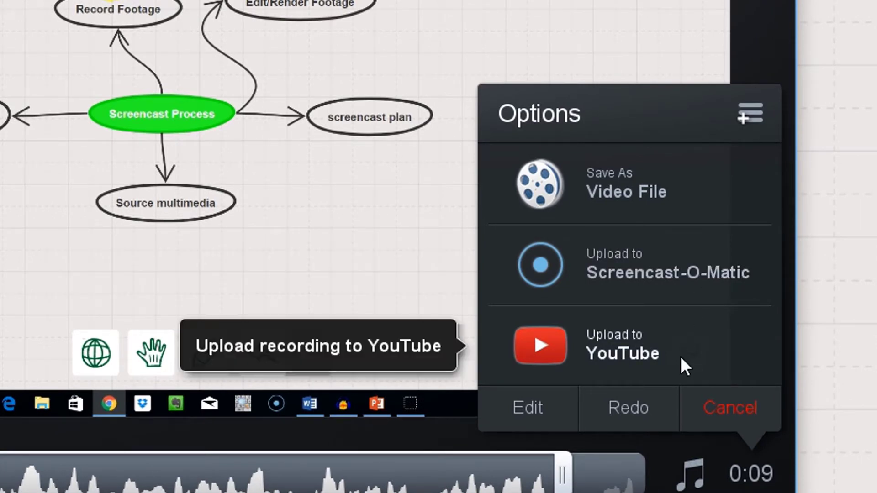
# Step: Publish the recording as the MP4 file 'Screencast Process' with the cursor set to Just Cursor
pyautogui.click(676, 191)
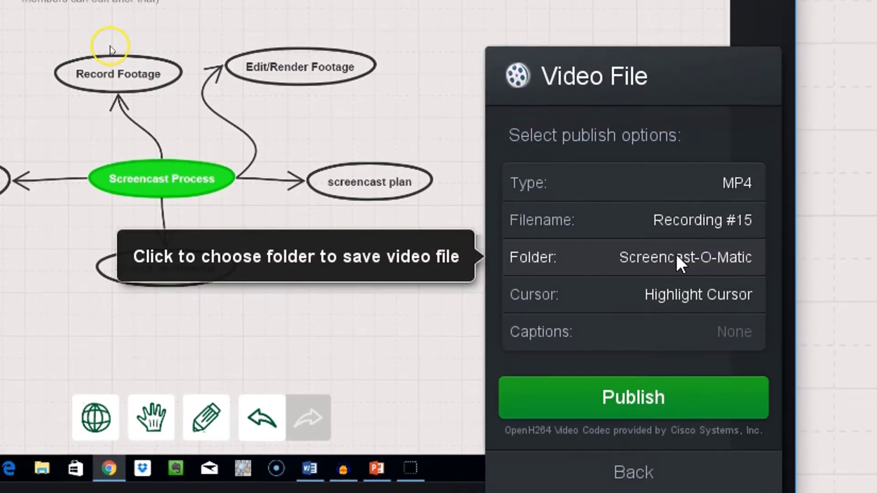
pyautogui.click(688, 186)
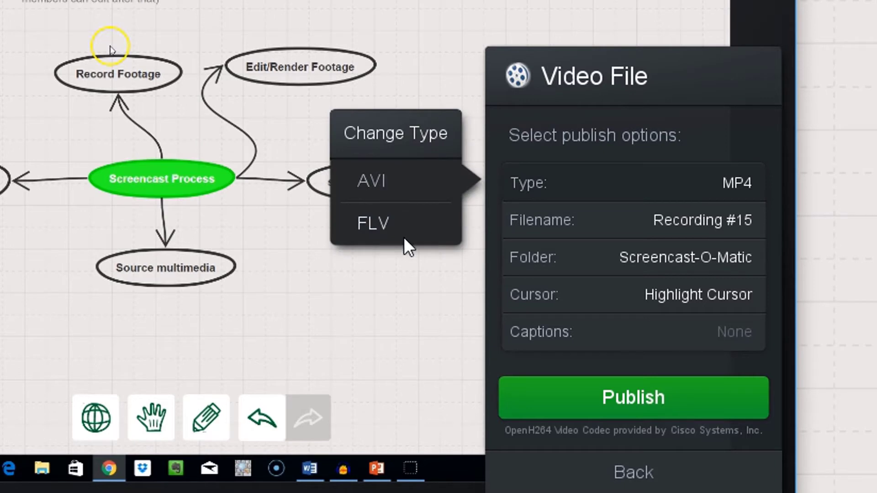
pyautogui.click(649, 223)
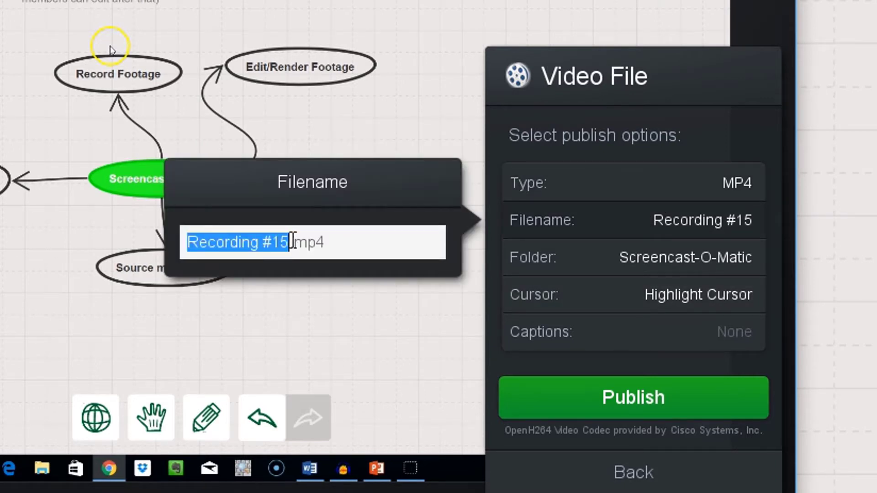
pyautogui.write('Screencast Process')
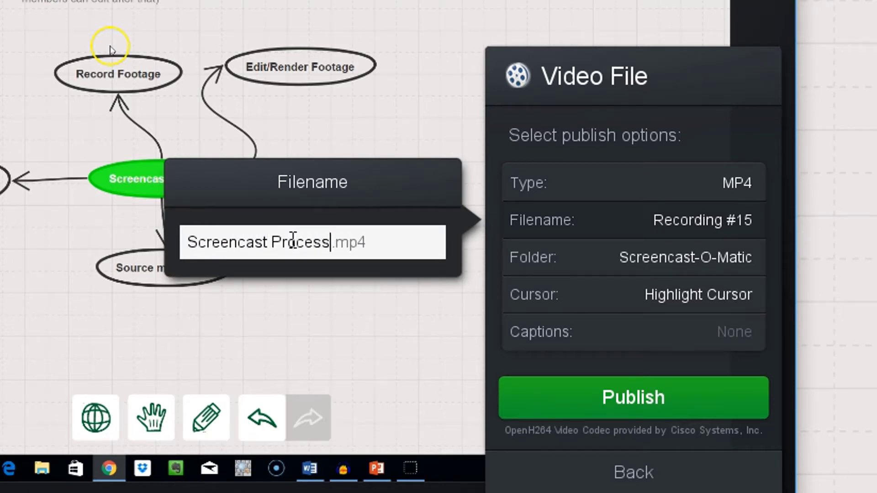
pyautogui.press('Return')
pyautogui.click(686, 288)
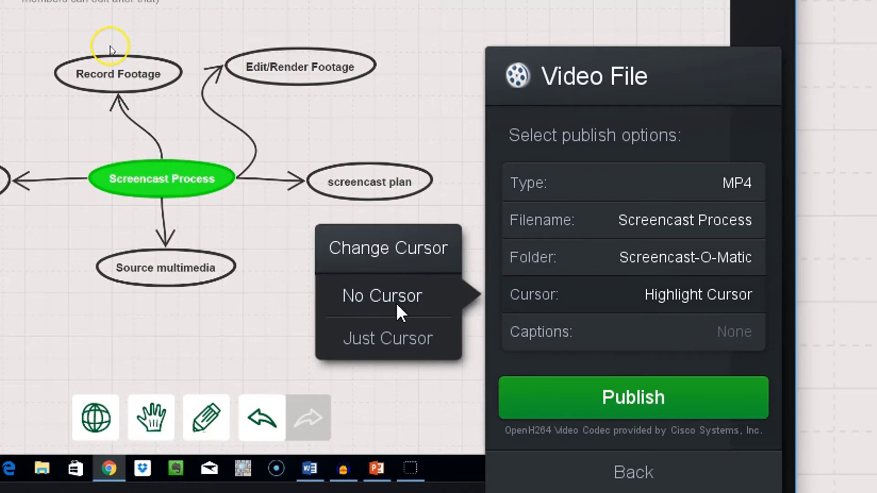
pyautogui.click(411, 336)
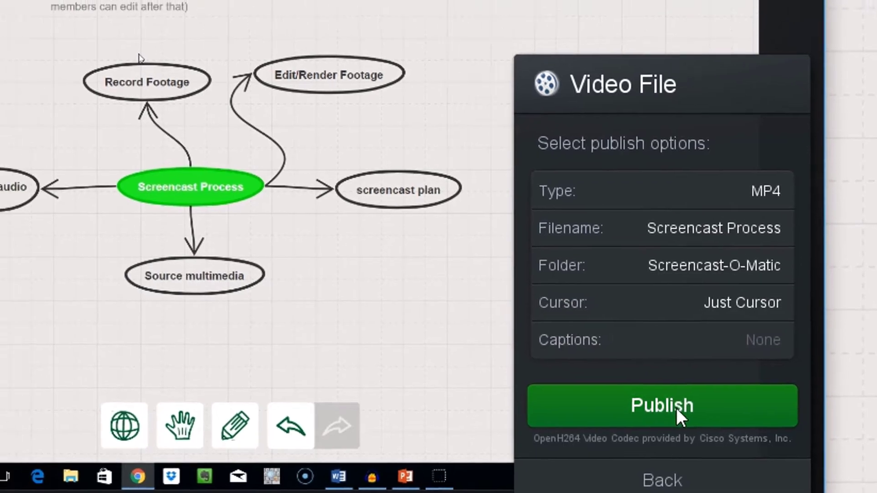
pyautogui.click(677, 408)
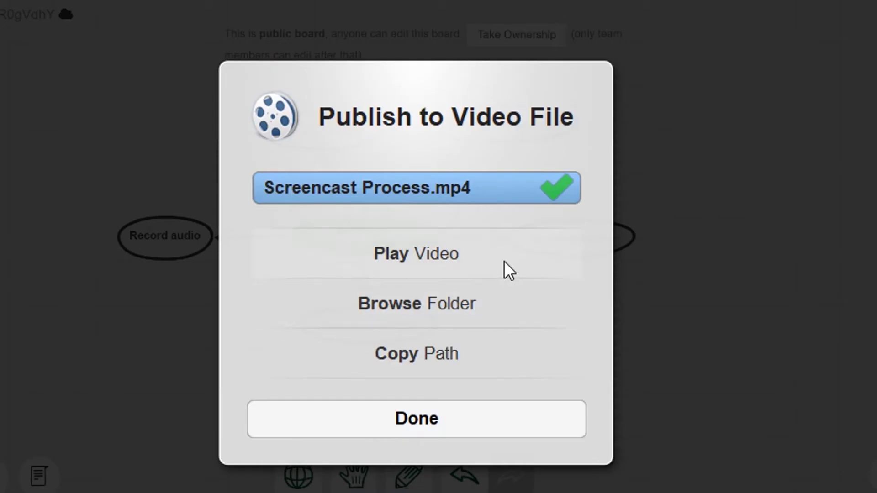
# Step: Play the finished Screencast Process.mp4 once publishing completes
pyautogui.click(421, 257)
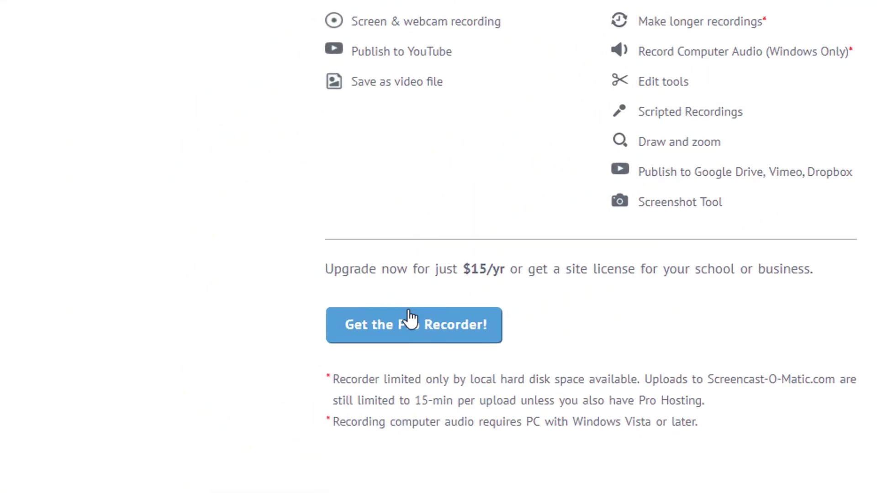
# Step: Open the Single-User Pro Recorder pricing page with its $15/year and $29/3-year options
pyautogui.click(424, 337)
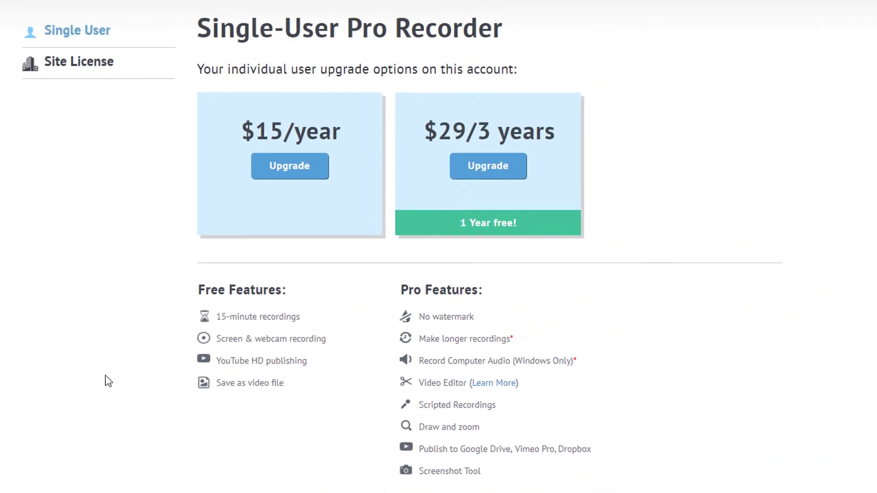